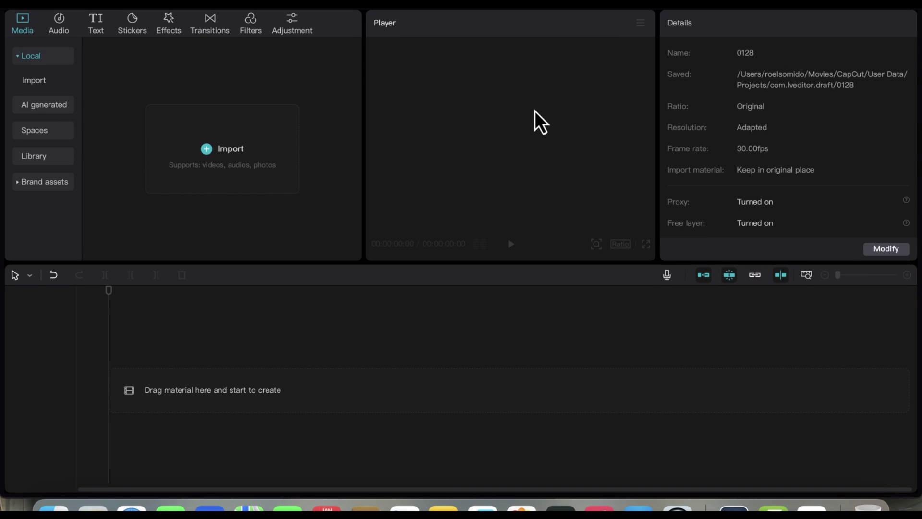
Import the pexels office clip and video (1080p).mp4 from Downloads into the media library.
{"action": "left_click", "coordinate": [290, 144]}
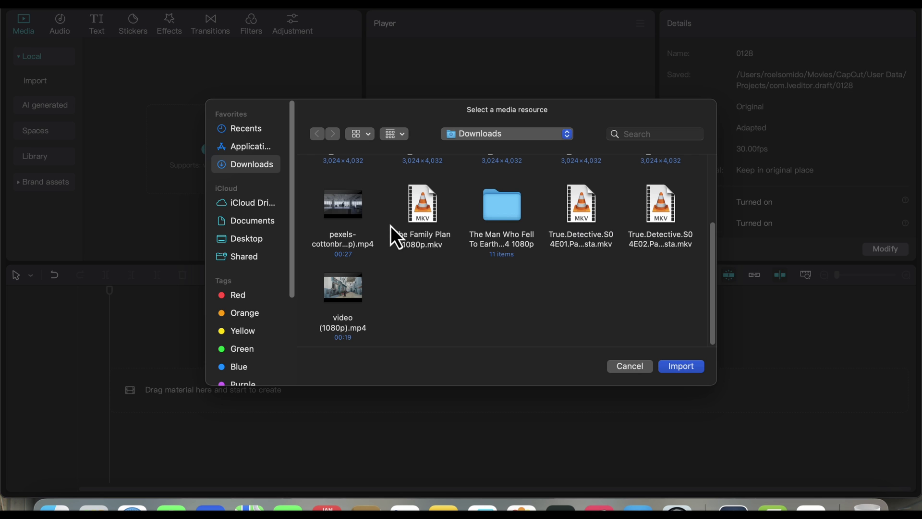
{"action": "left_click_drag", "start_coordinate": [382, 203], "coordinate": [345, 318]}
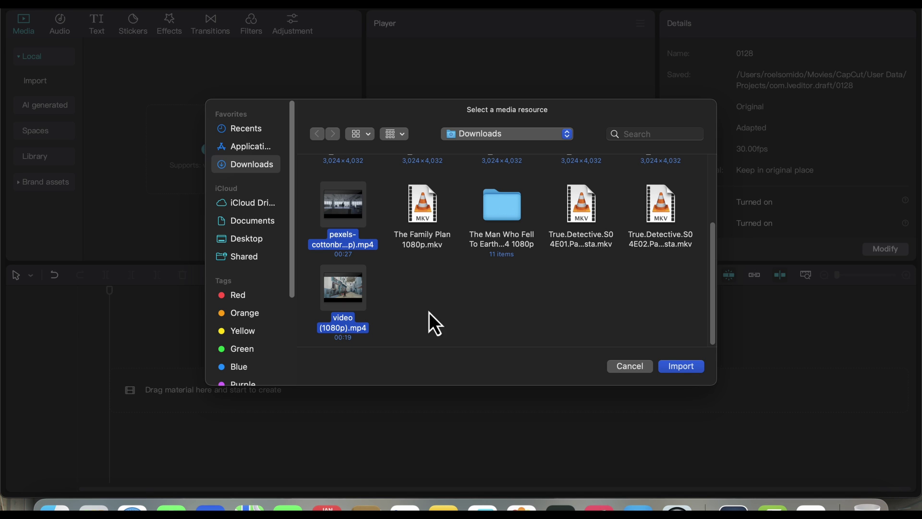
{"action": "left_click", "coordinate": [687, 368]}
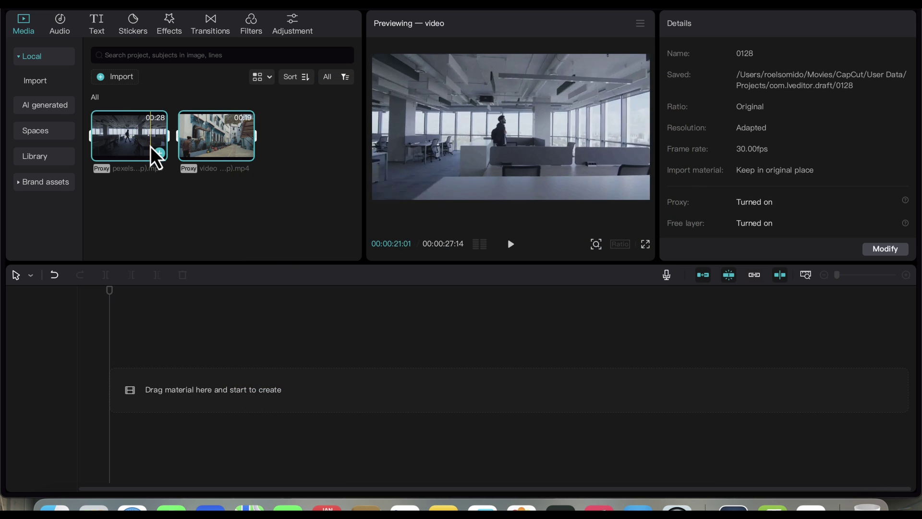
Stack the office clip above video (1080p).mp4 from zero, then preview to about two seconds.
{"action": "left_click", "coordinate": [159, 154]}
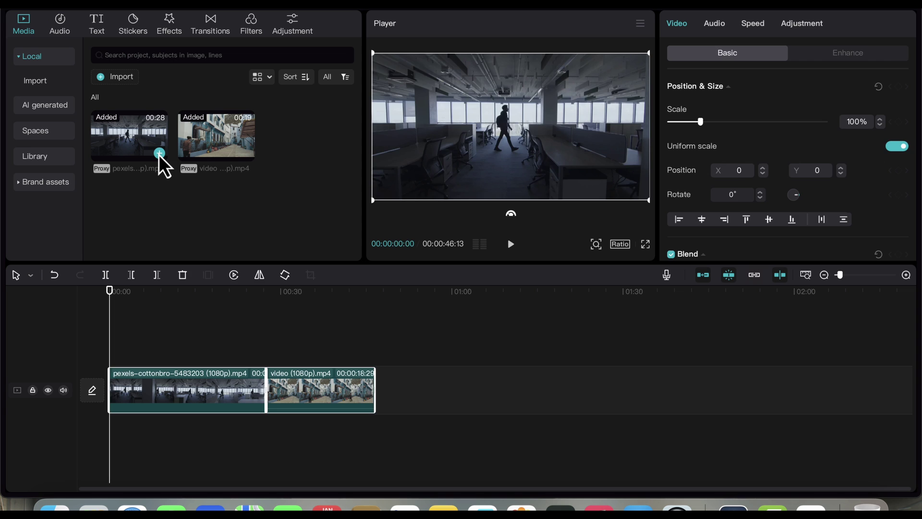
{"action": "left_click_drag", "start_coordinate": [172, 384], "coordinate": [173, 340]}
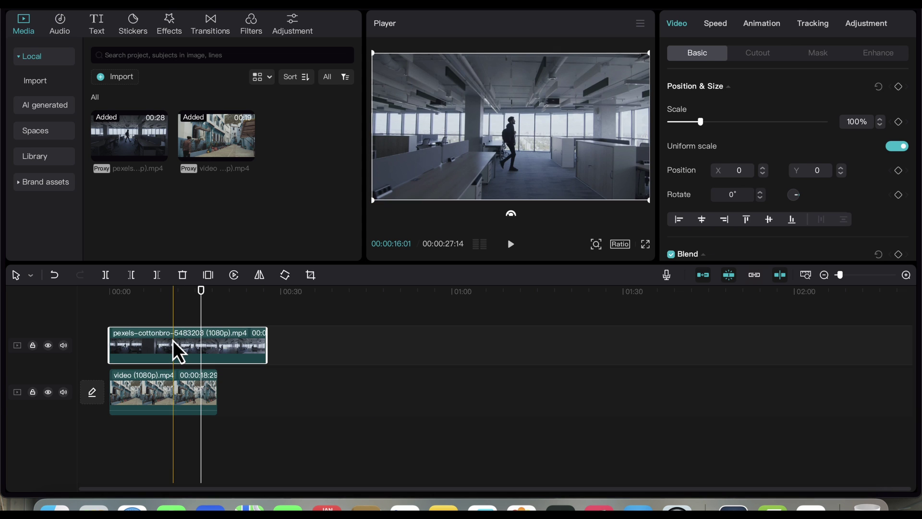
{"action": "left_click", "coordinate": [110, 296]}
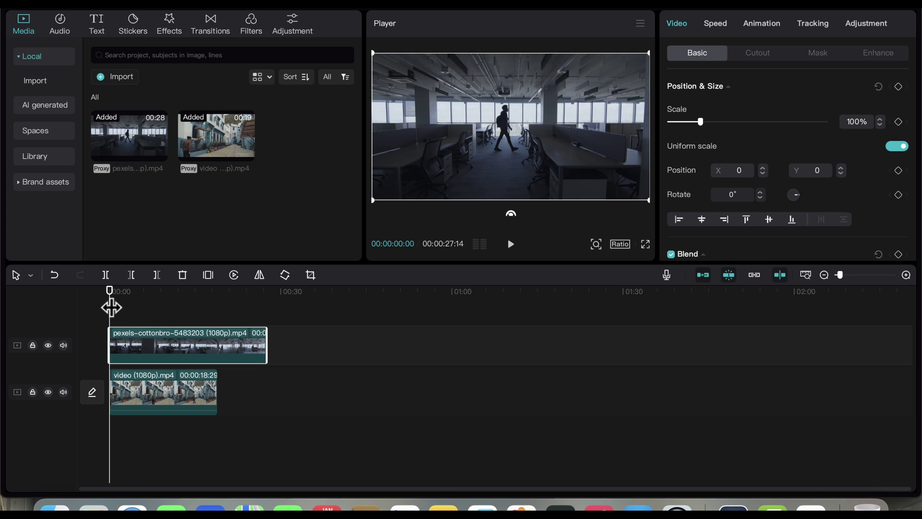
{"action": "left_click_drag", "start_coordinate": [111, 305], "coordinate": [122, 305]}
{"action": "key", "text": "space"}
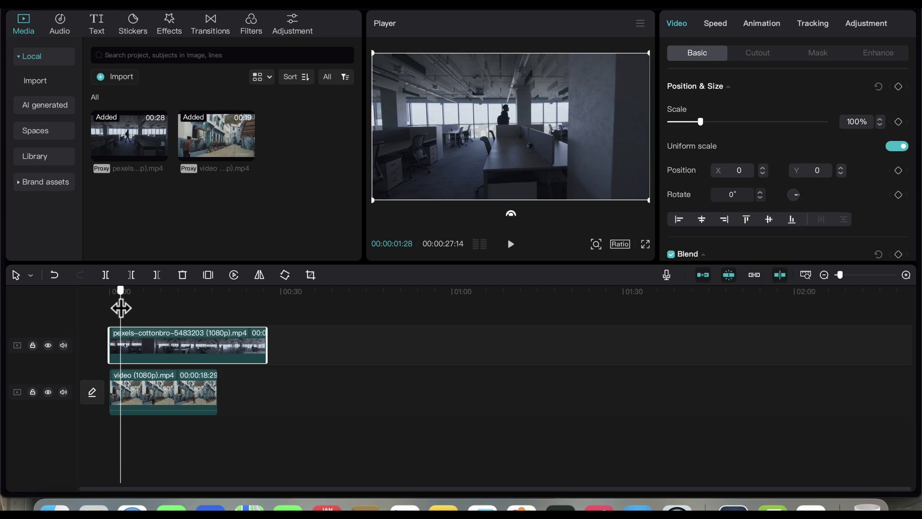
{"action": "left_click_drag", "start_coordinate": [120, 305], "coordinate": [124, 308]}
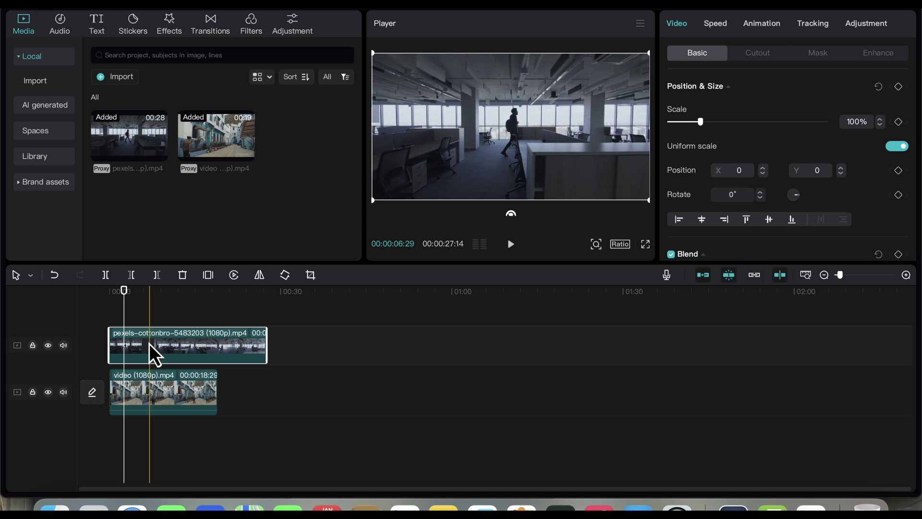
Give the office clip a Horizontal mask rotated -90°, pushed right to X 1019, keyframed.
{"action": "left_click", "coordinate": [817, 52]}
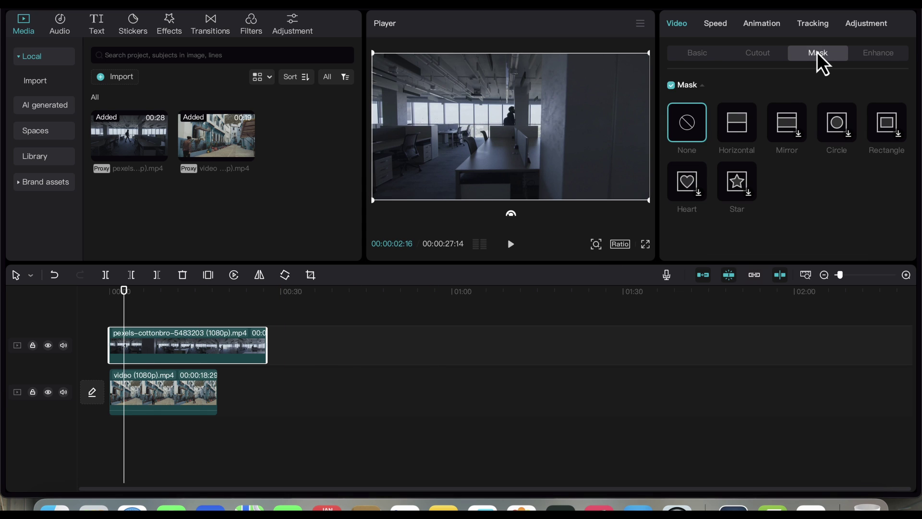
{"action": "left_click", "coordinate": [735, 128]}
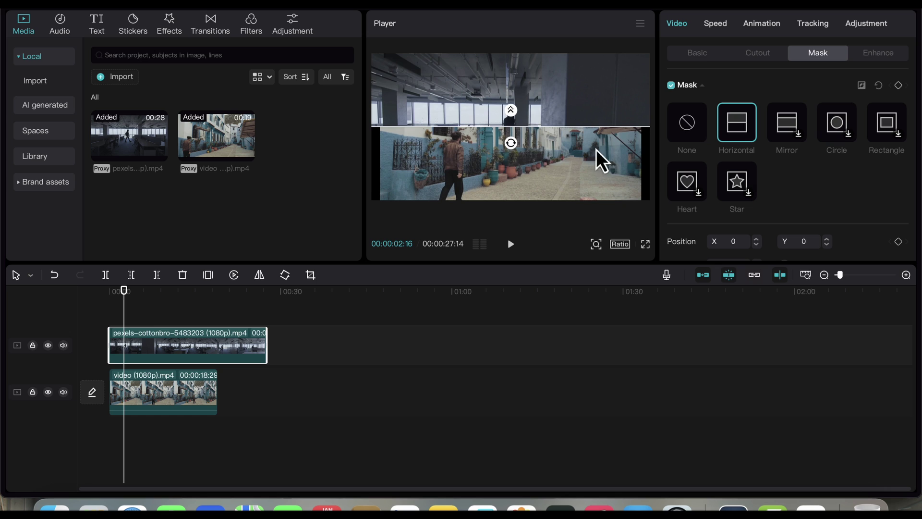
{"action": "left_click_drag", "start_coordinate": [515, 145], "coordinate": [542, 128]}
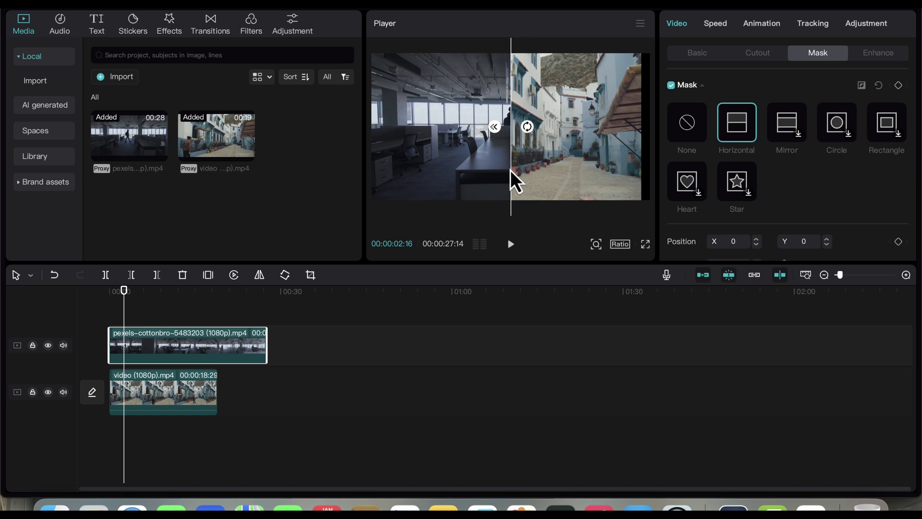
{"action": "left_click_drag", "start_coordinate": [510, 170], "coordinate": [646, 183]}
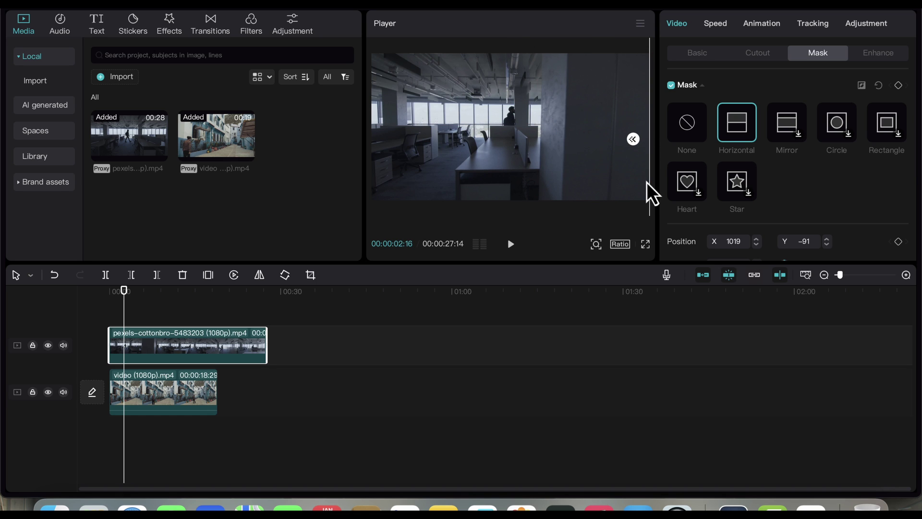
{"action": "left_click", "coordinate": [899, 86]}
Keyframe the office mask sliding left frame by frame until X reaches -1024 near six seconds.
{"action": "key", "text": "Right"}
{"action": "key", "text": "Right"}
{"action": "key", "text": "Right"}
{"action": "key", "text": "Right"}
{"action": "key", "text": "Right"}
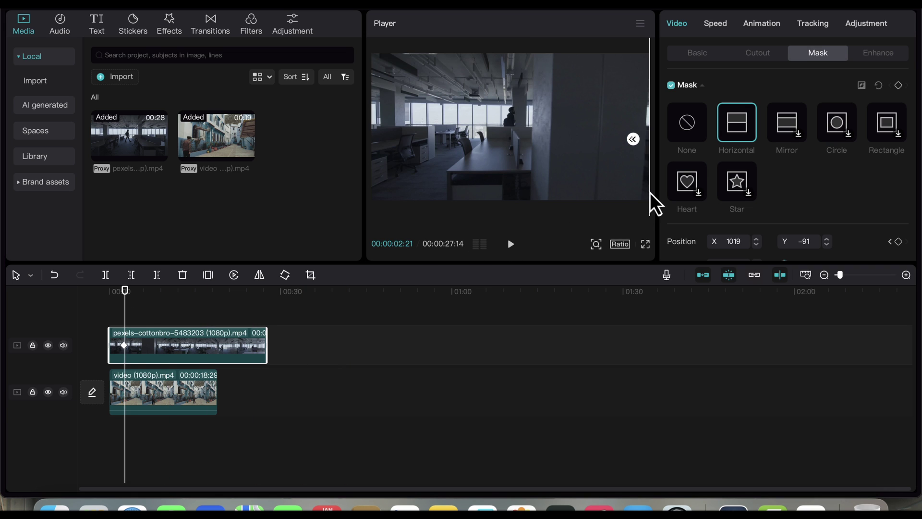
{"action": "left_click_drag", "start_coordinate": [650, 193], "coordinate": [644, 193]}
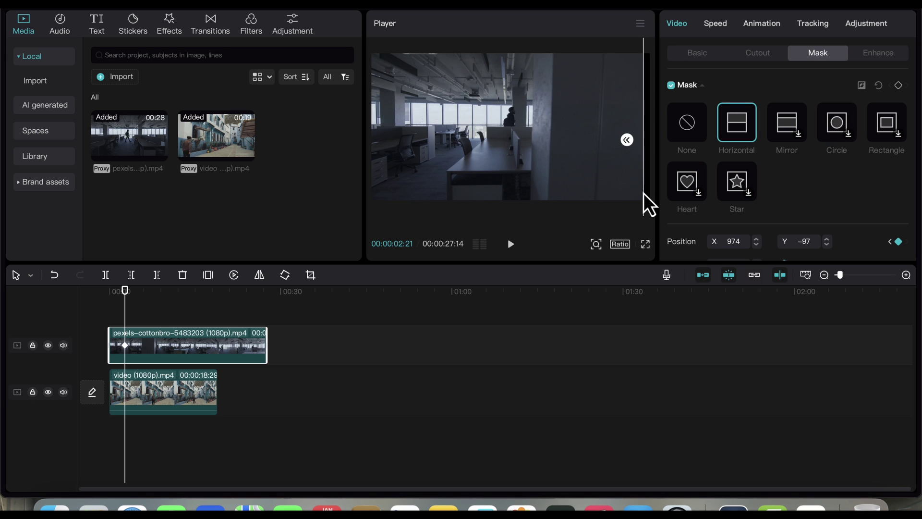
{"action": "key", "text": "Right"}
{"action": "key", "text": "Right"}
{"action": "key", "text": "Right"}
{"action": "key", "text": "Right"}
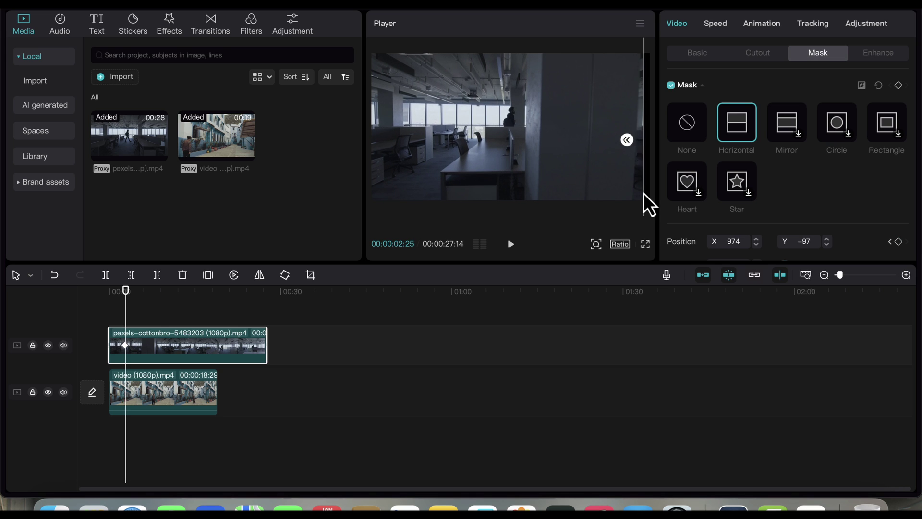
{"action": "key", "text": "Right"}
{"action": "left_click_drag", "start_coordinate": [643, 193], "coordinate": [632, 194]}
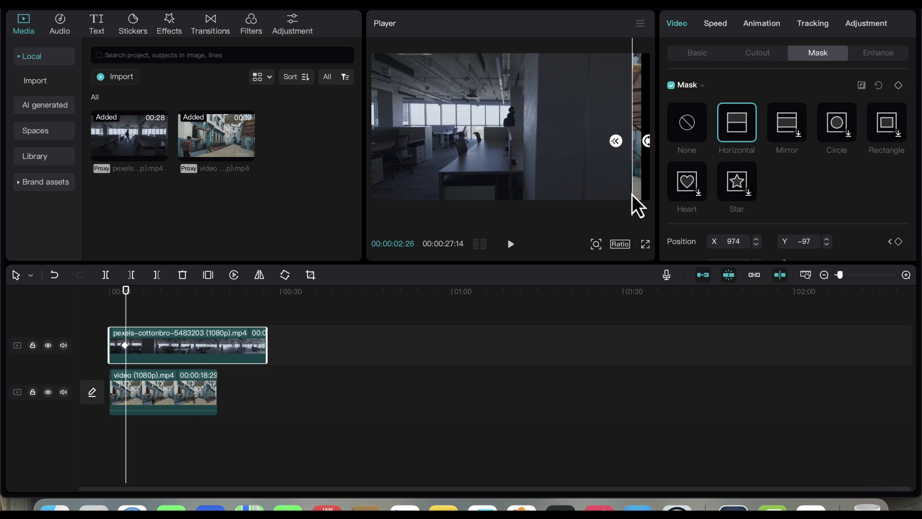
{"action": "key", "text": "Right"}
{"action": "key", "text": "Right"}
{"action": "key", "text": "Right"}
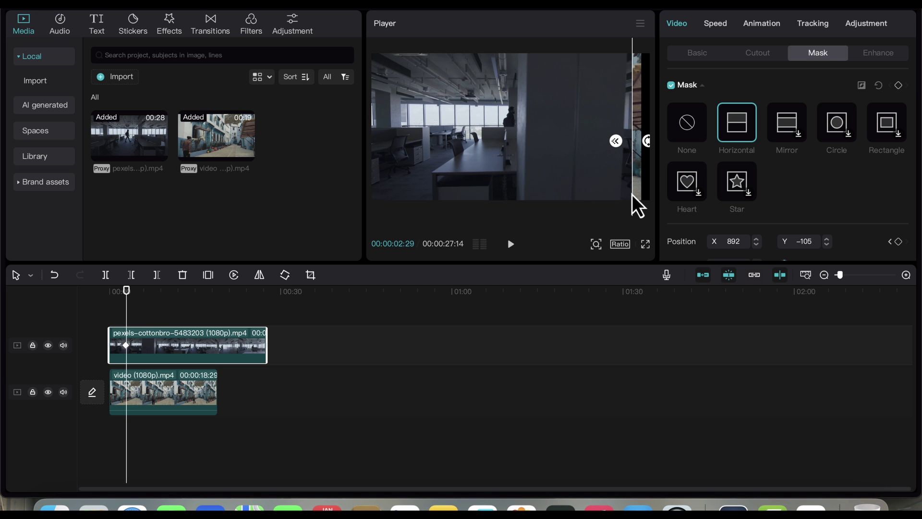
{"action": "key", "text": "Right"}
{"action": "key", "text": "Right"}
{"action": "left_click_drag", "start_coordinate": [632, 194], "coordinate": [619, 195]}
{"action": "key", "text": "Right"}
{"action": "key", "text": "Right"}
{"action": "key", "text": "Right"}
{"action": "key", "text": "Right"}
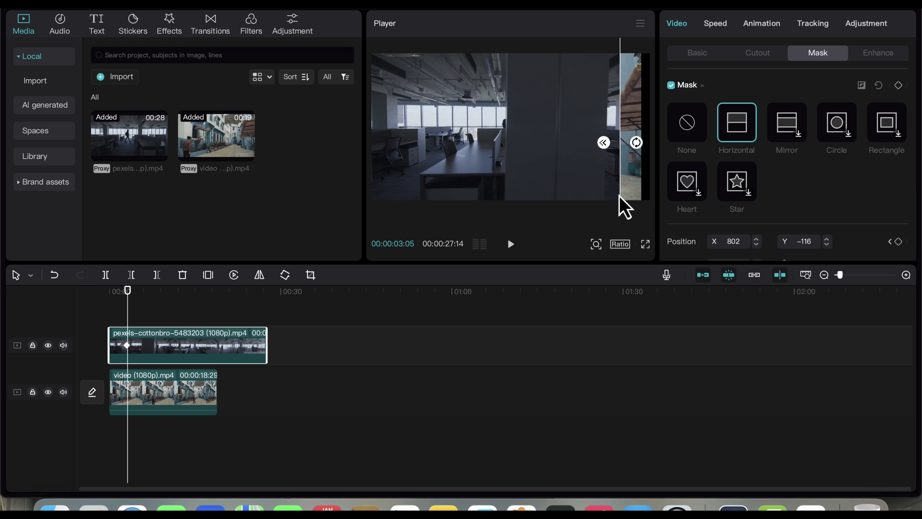
{"action": "key", "text": "Right"}
{"action": "left_click_drag", "start_coordinate": [619, 195], "coordinate": [369, 123]}
{"action": "key", "text": "Right"}
{"action": "key", "text": "Right"}
{"action": "key", "text": "Right"}
{"action": "key", "text": "Right"}
{"action": "key", "text": "Right"}
{"action": "key", "text": "Right"}
{"action": "key", "text": "Right"}
{"action": "key", "text": "Right"}
{"action": "key", "text": "Right"}
{"action": "key", "text": "Right"}
{"action": "key", "text": "Right"}
{"action": "key", "text": "Right"}
{"action": "key", "text": "Right"}
{"action": "key", "text": "Right"}
{"action": "key", "text": "Right"}
{"action": "key", "text": "Right"}
{"action": "key", "text": "Right"}
{"action": "key", "text": "Right"}
{"action": "key", "text": "Right"}
{"action": "key", "text": "Right"}
{"action": "key", "text": "Right"}
{"action": "key", "text": "Right"}
{"action": "key", "text": "Right"}
{"action": "key", "text": "Right"}
{"action": "key", "text": "Right"}
{"action": "key", "text": "Right"}
{"action": "key", "text": "Right"}
{"action": "key", "text": "Right"}
{"action": "key", "text": "Right"}
{"action": "key", "text": "Right"}
{"action": "key", "text": "Right"}
{"action": "key", "text": "Right"}
{"action": "key", "text": "Right"}
{"action": "key", "text": "Right"}
{"action": "key", "text": "Right"}
{"action": "key", "text": "Right"}
{"action": "key", "text": "Right"}
{"action": "key", "text": "Right"}
{"action": "key", "text": "Right"}
{"action": "key", "text": "Right"}
{"action": "key", "text": "Right"}
{"action": "key", "text": "Right"}
{"action": "key", "text": "Right"}
{"action": "key", "text": "Right"}
{"action": "key", "text": "Right"}
{"action": "key", "text": "Right"}
{"action": "key", "text": "Right"}
{"action": "key", "text": "Right"}
{"action": "key", "text": "Right"}
{"action": "key", "text": "Right"}
{"action": "key", "text": "Right"}
{"action": "key", "text": "Right"}
{"action": "key", "text": "Right"}
{"action": "key", "text": "Right"}
{"action": "key", "text": "Right"}
{"action": "key", "text": "Right"}
{"action": "key", "text": "Right"}
{"action": "key", "text": "Right"}
{"action": "key", "text": "Right"}
{"action": "key", "text": "Right"}
{"action": "key", "text": "Right"}
{"action": "key", "text": "Right"}
{"action": "key", "text": "Right"}
{"action": "key", "text": "Right"}
{"action": "key", "text": "Right"}
{"action": "key", "text": "Right"}
{"action": "key", "text": "Right"}
{"action": "key", "text": "Right"}
{"action": "key", "text": "Right"}
{"action": "key", "text": "Right"}
{"action": "key", "text": "Right"}
{"action": "key", "text": "Right"}
{"action": "key", "text": "Right"}
{"action": "key", "text": "Right"}
{"action": "key", "text": "Right"}
{"action": "key", "text": "Right"}
{"action": "key", "text": "Right"}
{"action": "key", "text": "Right"}
{"action": "key", "text": "Right"}
{"action": "key", "text": "Right"}
{"action": "key", "text": "Right"}
{"action": "key", "text": "Right"}
{"action": "key", "text": "Right"}
{"action": "key", "text": "Right"}
{"action": "key", "text": "Right"}
{"action": "key", "text": "Right"}
{"action": "key", "text": "Right"}
{"action": "key", "text": "Right"}
{"action": "key", "text": "Right"}
{"action": "key", "text": "Right"}
{"action": "key", "text": "Right"}
{"action": "key", "text": "Right"}
{"action": "key", "text": "Right"}
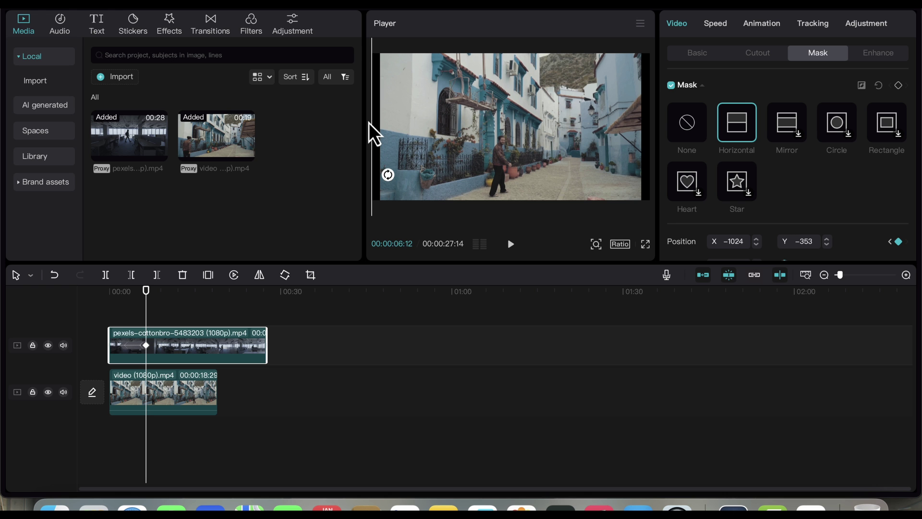
Scale the street clip to 105% and replay the mask wipe from the start.
{"action": "left_click", "coordinate": [369, 122]}
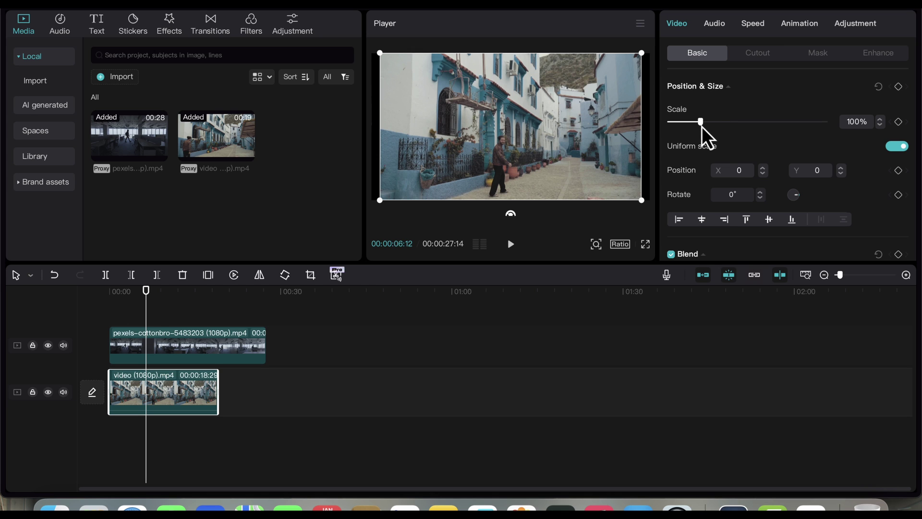
{"action": "left_click_drag", "start_coordinate": [702, 126], "coordinate": [704, 126]}
{"action": "left_click", "coordinate": [119, 293]}
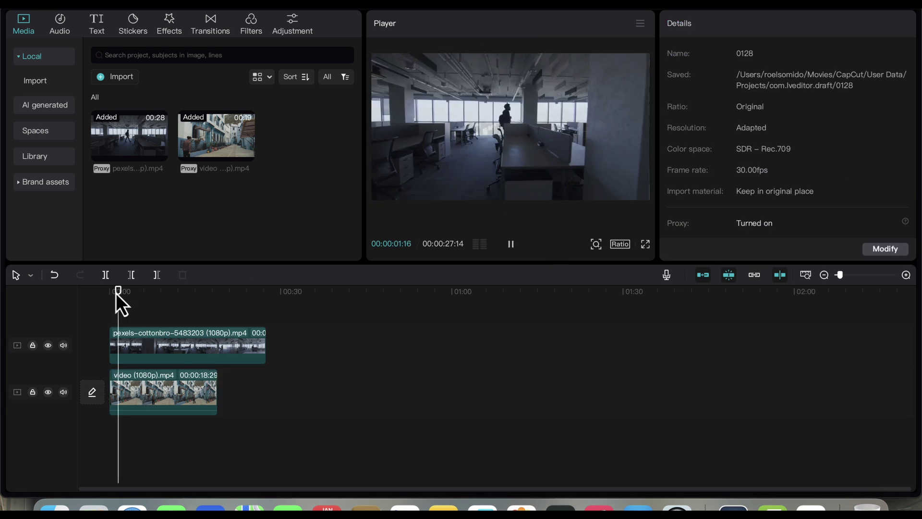
{"action": "key", "text": "space"}
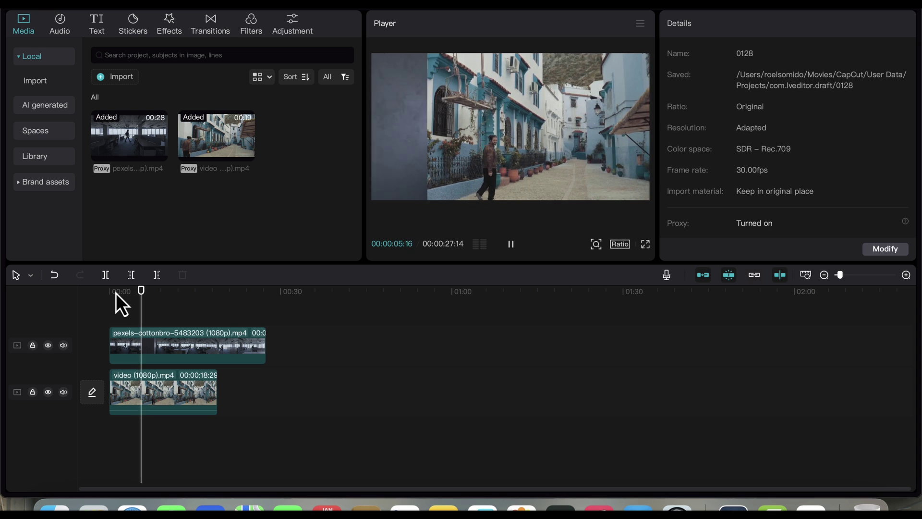
{"action": "left_click", "coordinate": [111, 292]}
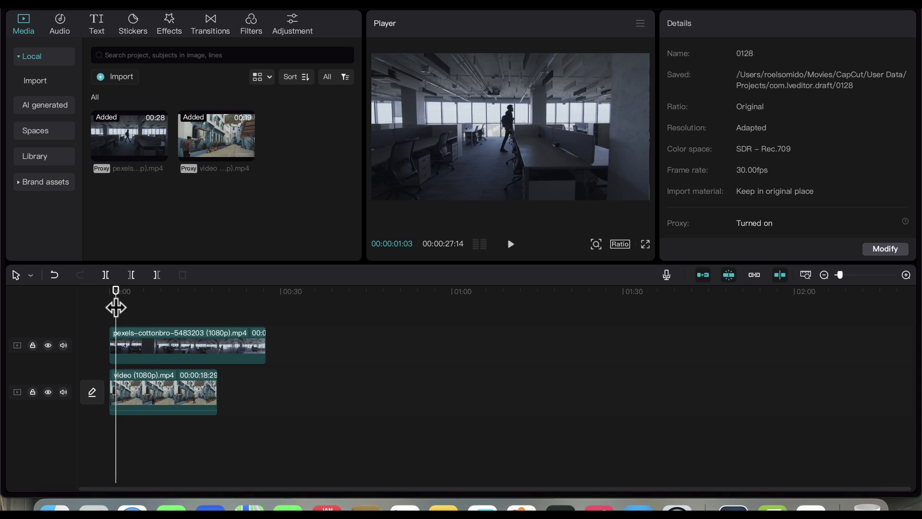
{"action": "key", "text": "space"}
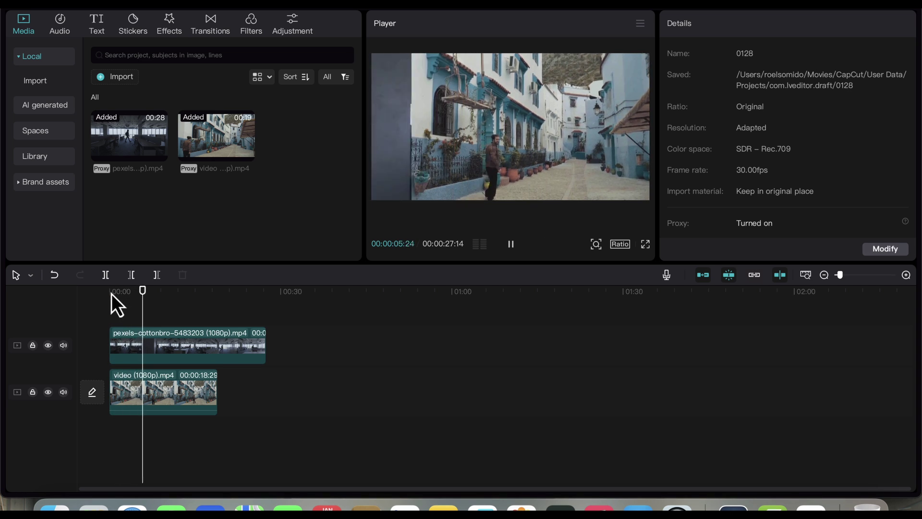
{"action": "left_click", "coordinate": [131, 343]}
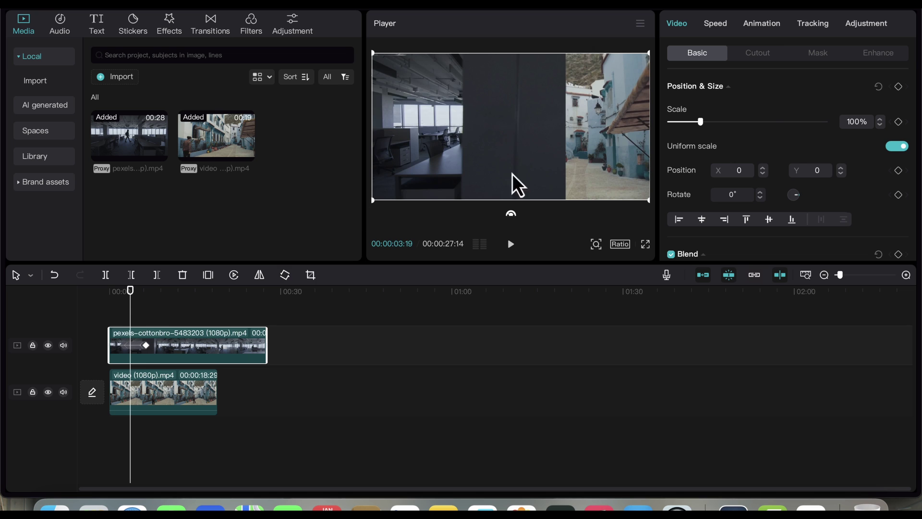
{"action": "left_click", "coordinate": [813, 58]}
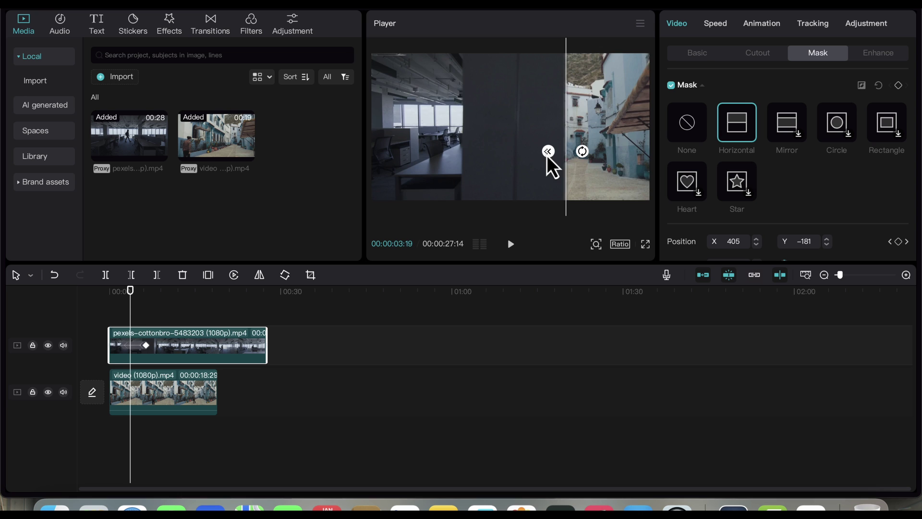
{"action": "left_click", "coordinate": [118, 310]}
{"action": "key", "text": "space"}
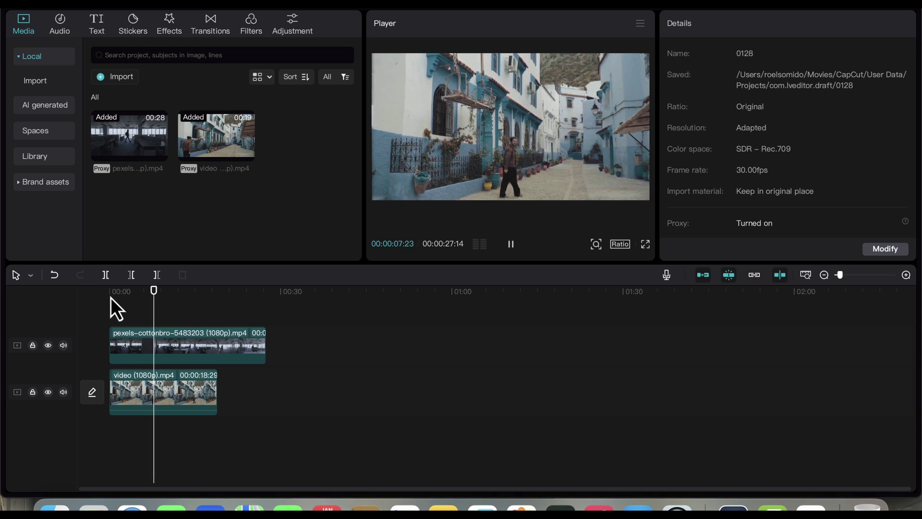
{"action": "left_click", "coordinate": [110, 299]}
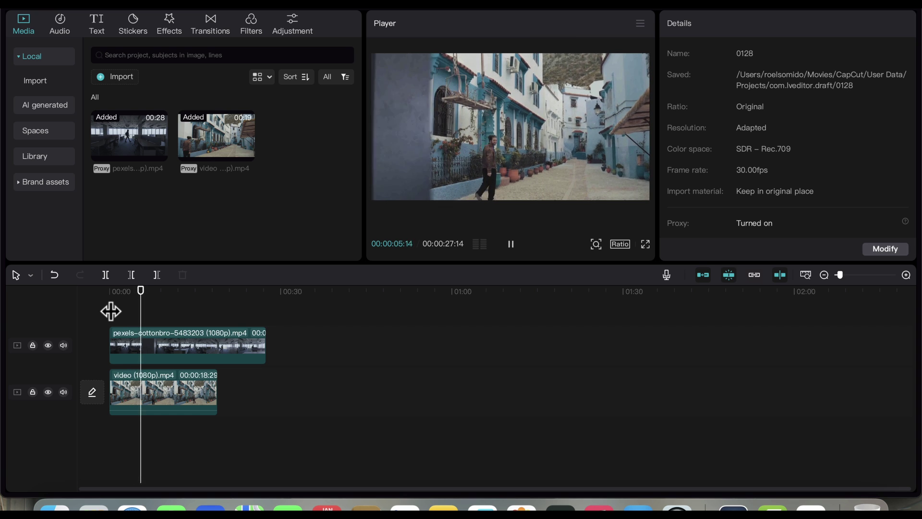
Turn on Stabilize at Recommended for the office clip, play it back, and fit the timeline.
{"action": "key", "text": "space"}
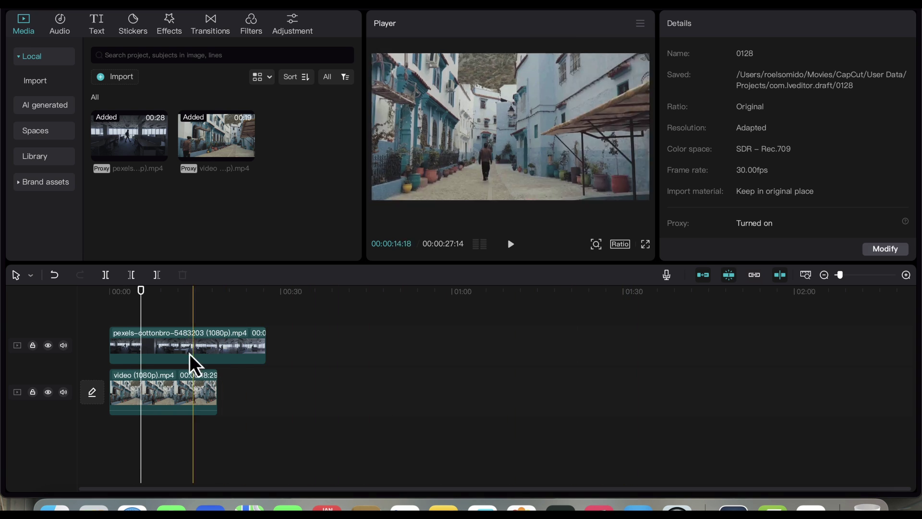
{"action": "left_click", "coordinate": [164, 333]}
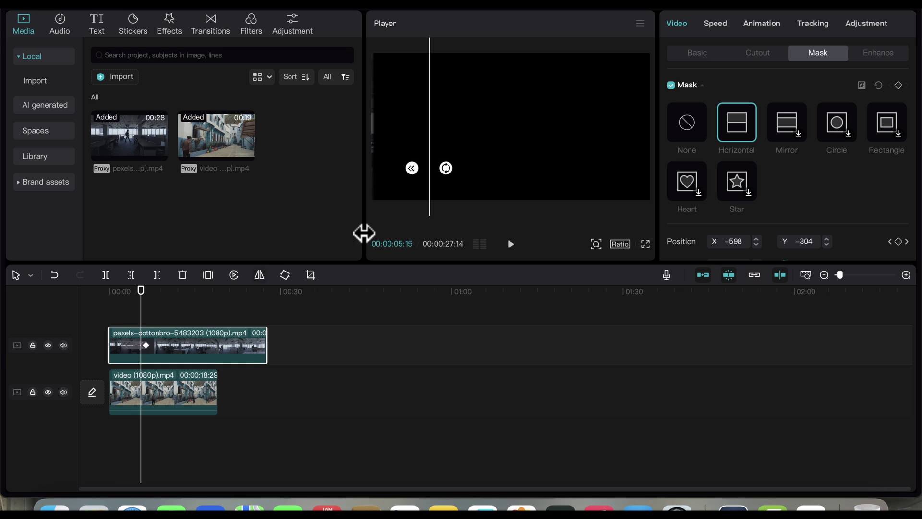
{"action": "left_click", "coordinate": [687, 55]}
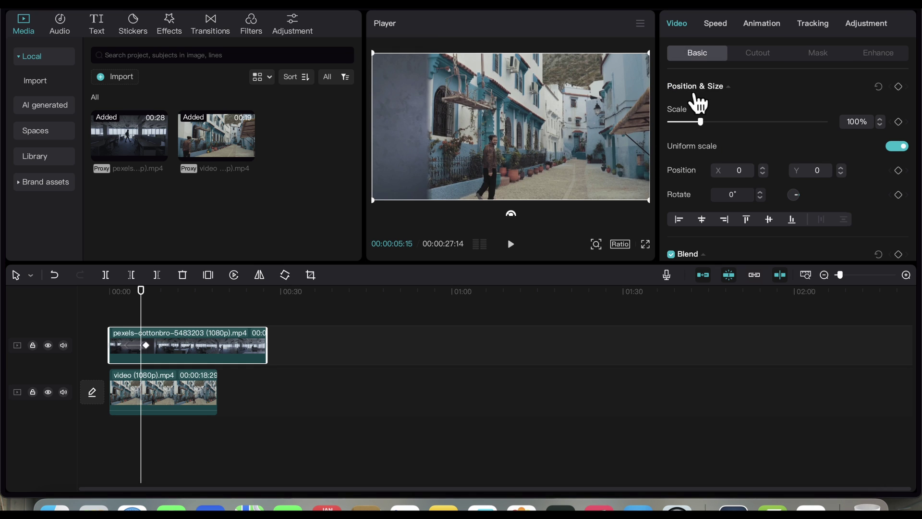
{"action": "scroll", "coordinate": [743, 131], "scroll_direction": "down", "scroll_amount": 5}
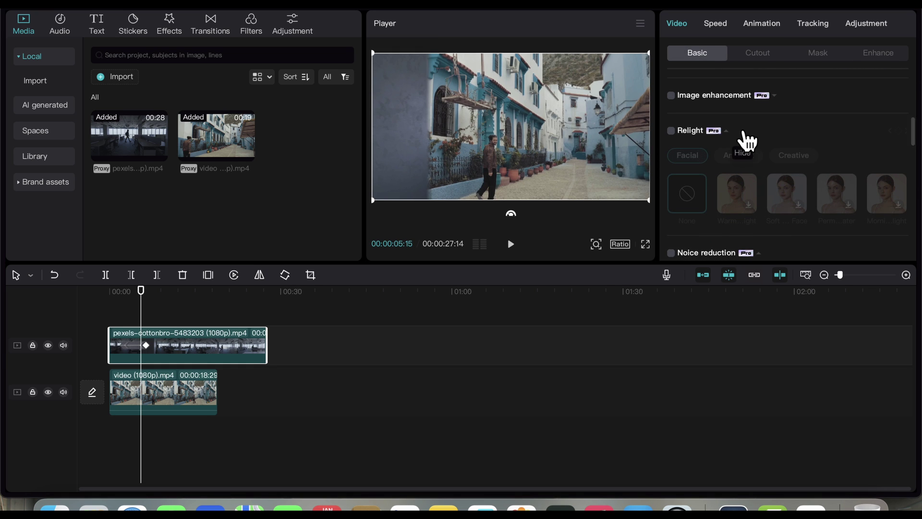
{"action": "scroll", "coordinate": [793, 143], "scroll_direction": "up", "scroll_amount": 2}
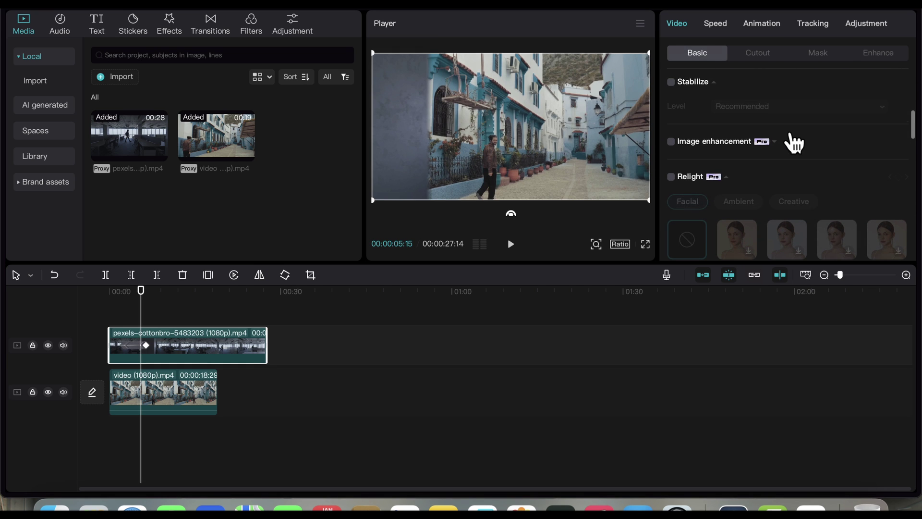
{"action": "left_click", "coordinate": [671, 83]}
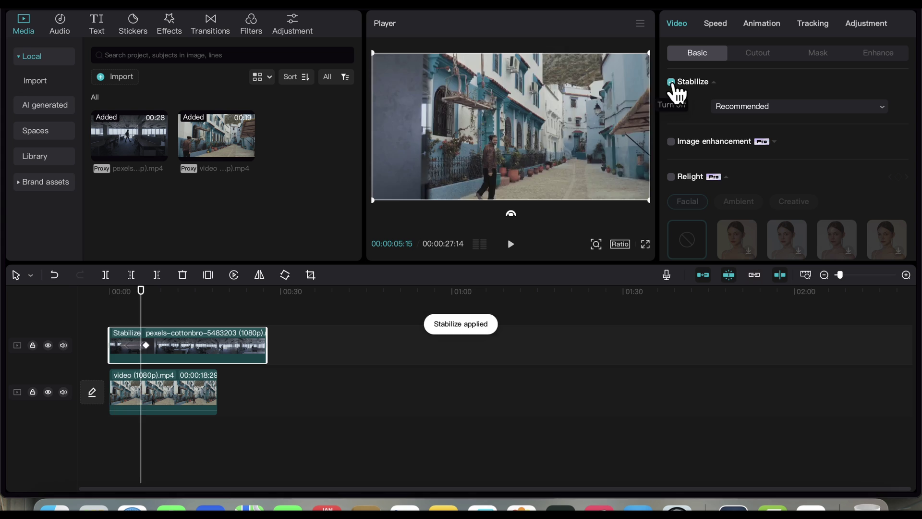
{"action": "left_click", "coordinate": [111, 303]}
{"action": "key", "text": "space"}
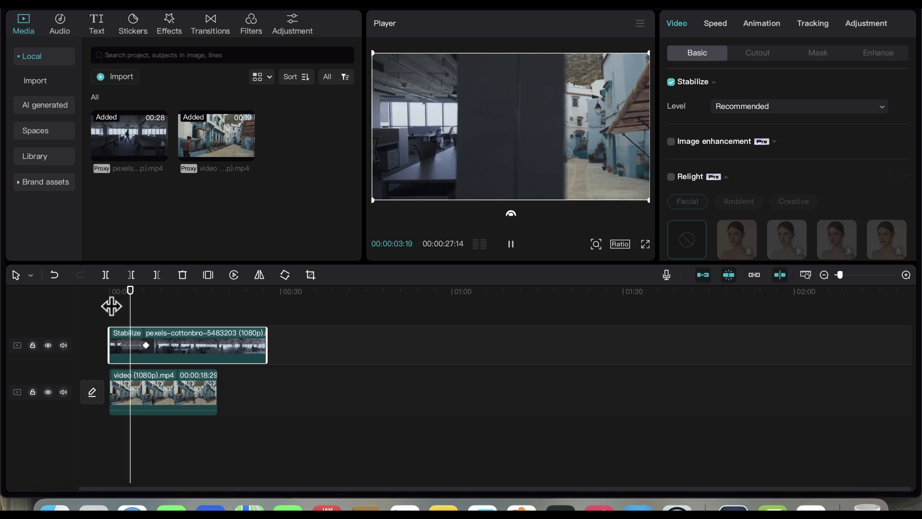
{"action": "key", "text": "space"}
{"action": "key", "text": "shift+z"}
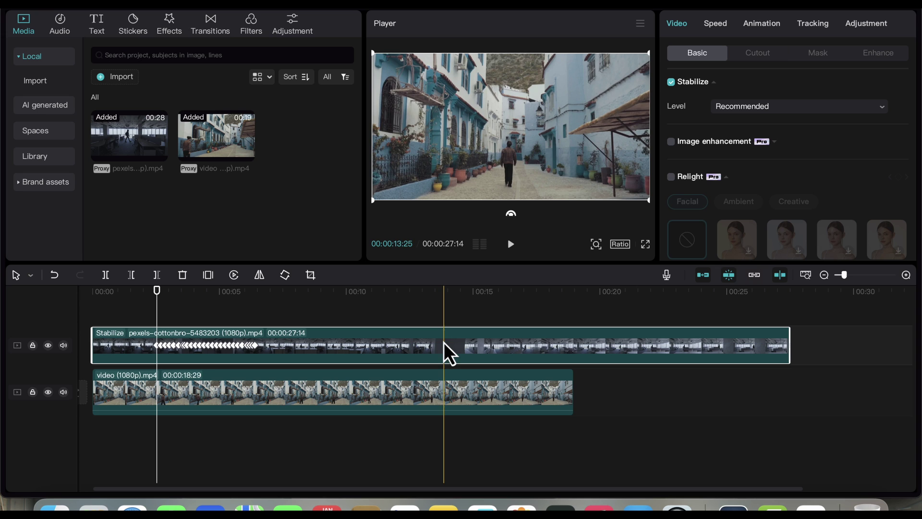
Apply a Customized speed curve ramping the office clip from 1.00x up to 4.55x.
{"action": "left_click", "coordinate": [714, 25]}
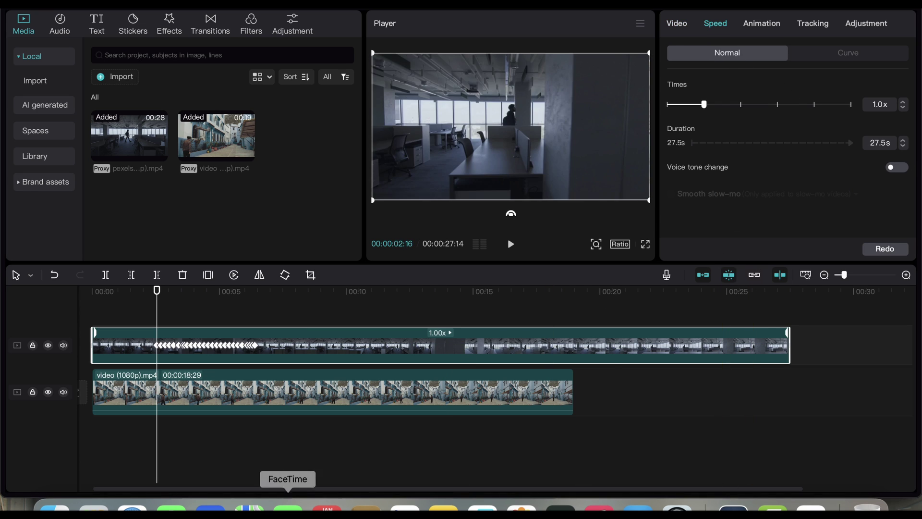
{"action": "left_click", "coordinate": [838, 56]}
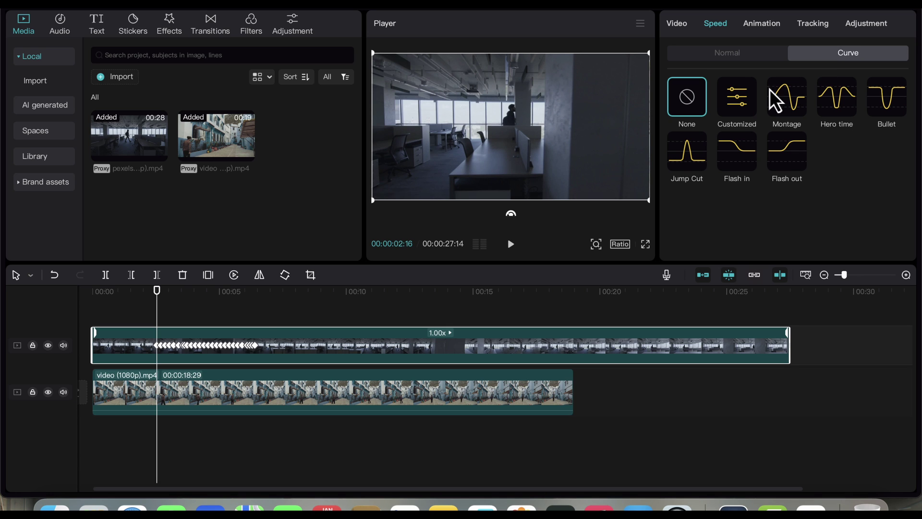
{"action": "left_click", "coordinate": [748, 108]}
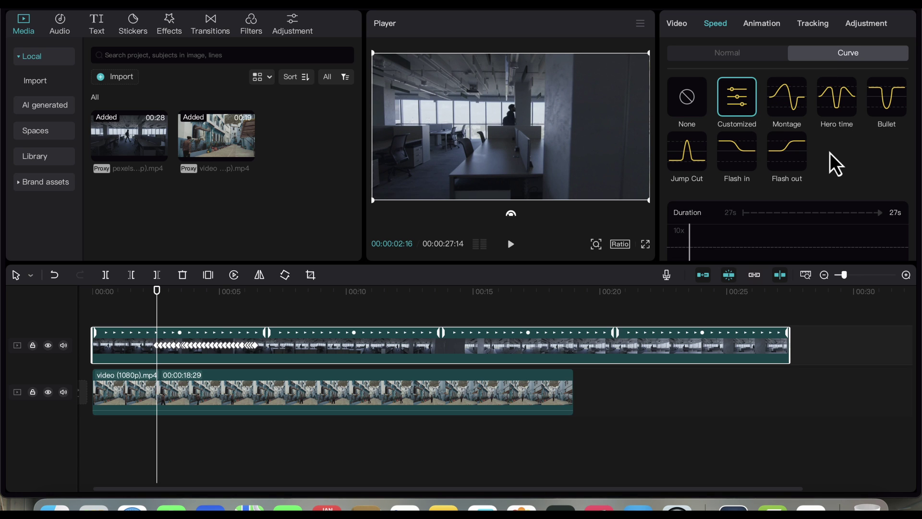
{"action": "scroll", "coordinate": [837, 163], "scroll_direction": "down", "scroll_amount": 5}
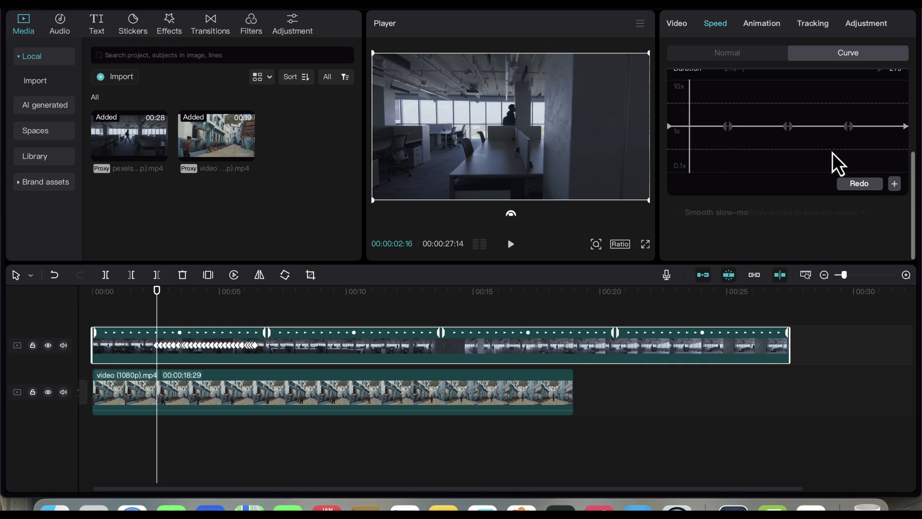
{"action": "mouse_move", "coordinate": [729, 128]}
{"action": "left_mouse_down"}
{"action": "mouse_move", "coordinate": [690, 135]}
{"action": "mouse_move", "coordinate": [772, 136]}
{"action": "mouse_move", "coordinate": [714, 137]}
{"action": "mouse_move", "coordinate": [698, 127]}
{"action": "mouse_move", "coordinate": [722, 140]}
{"action": "left_mouse_up"}
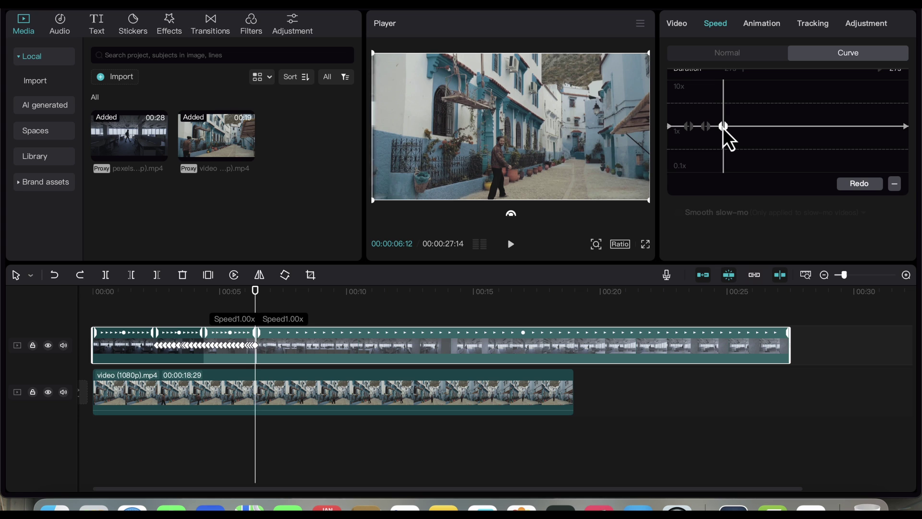
{"action": "left_click_drag", "start_coordinate": [724, 131], "coordinate": [717, 119]}
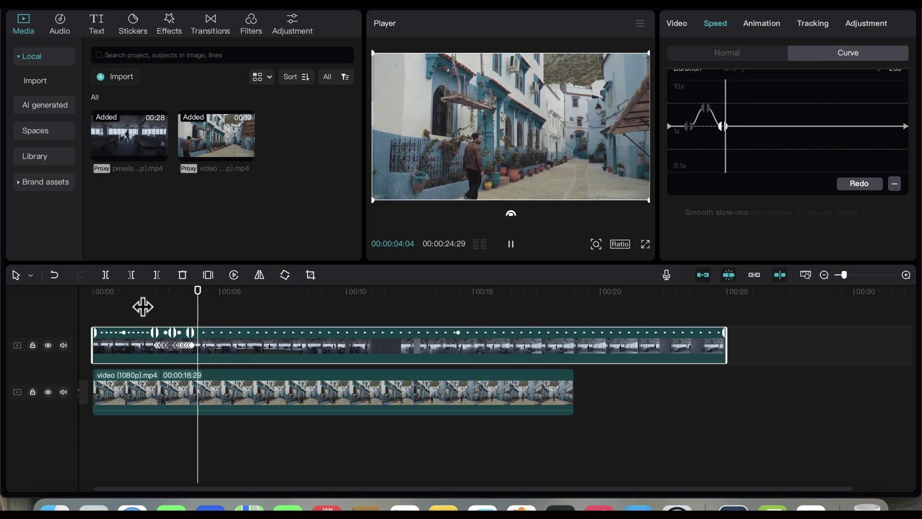
Watch the speed-ramped transition full screen, restarting it from the beginning twice.
{"action": "left_click", "coordinate": [645, 244]}
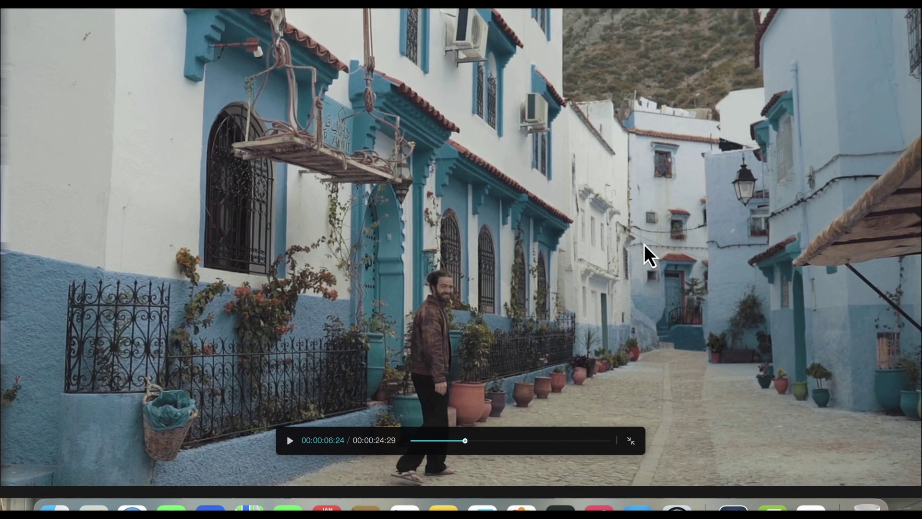
{"action": "left_click", "coordinate": [413, 445]}
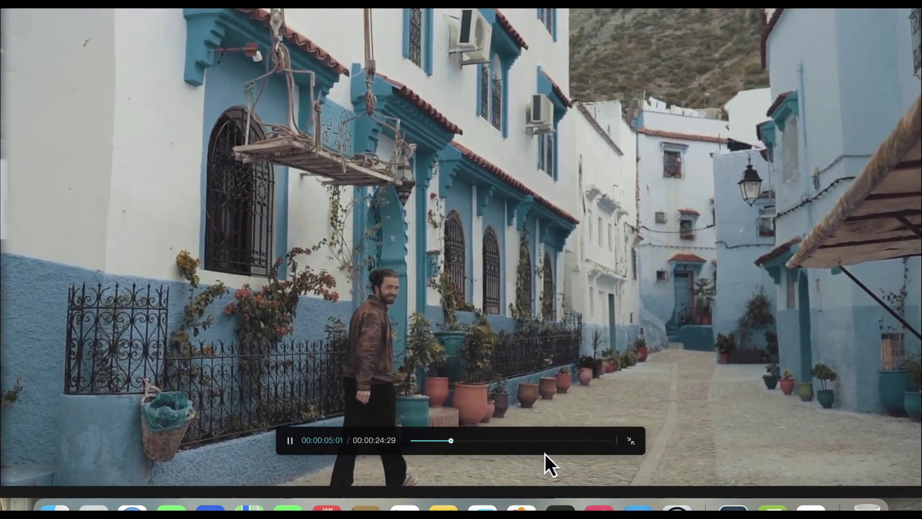
{"action": "left_click", "coordinate": [412, 441]}
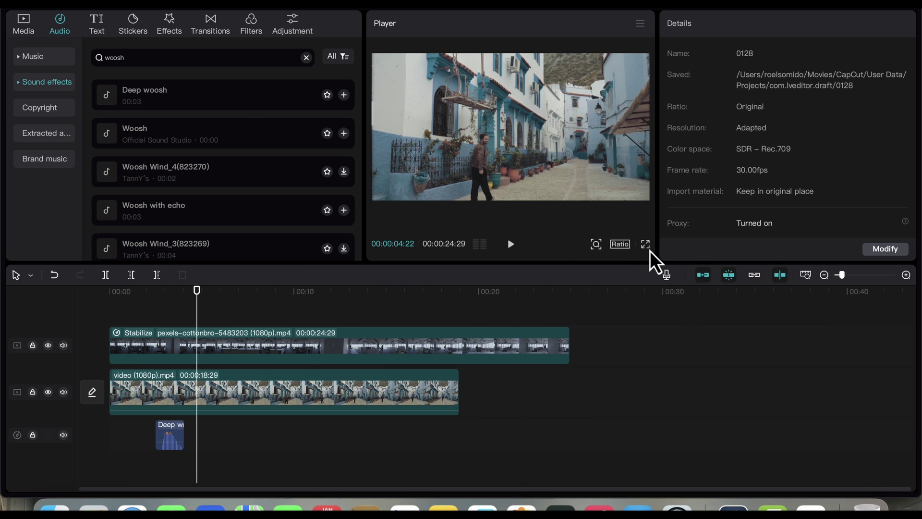
Replay the transition with the Deep woosh sound effect full screen from the start.
{"action": "left_click", "coordinate": [645, 244]}
{"action": "left_click", "coordinate": [413, 443]}
{"action": "key", "text": "space"}
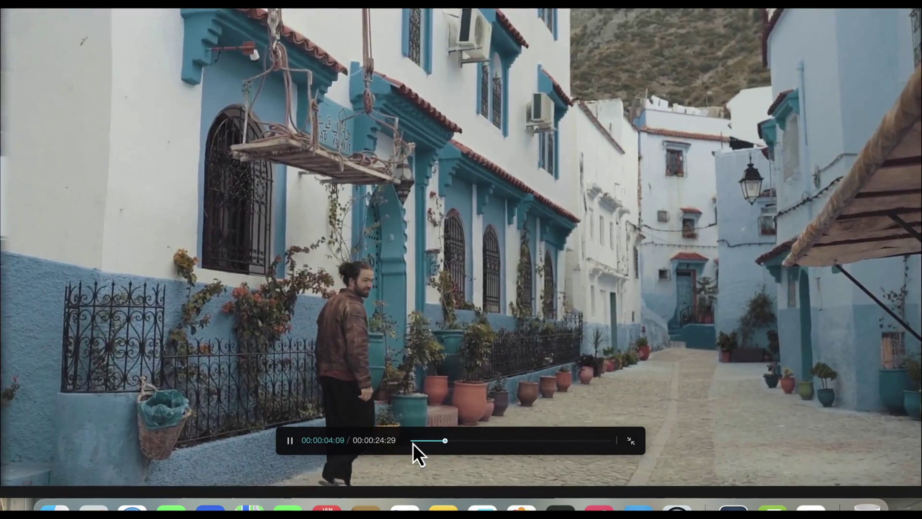
{"action": "left_click", "coordinate": [413, 443]}
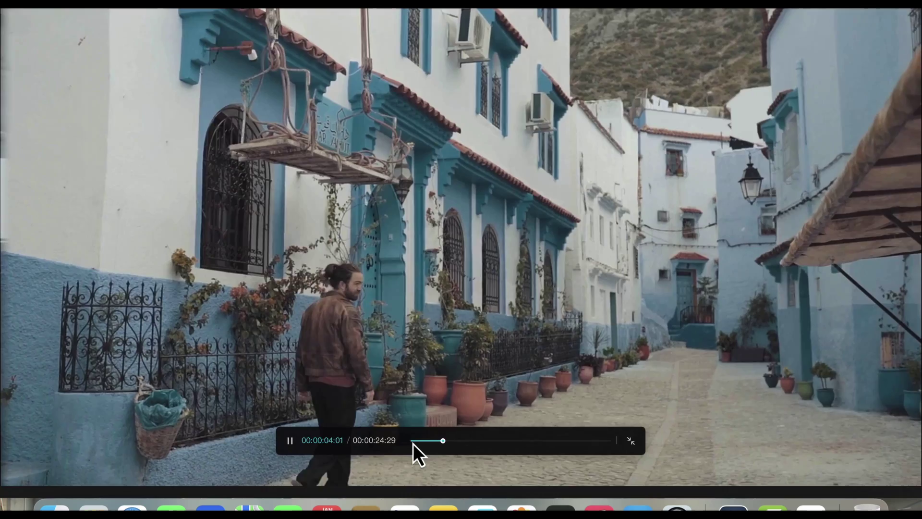
{"action": "left_click", "coordinate": [413, 443]}
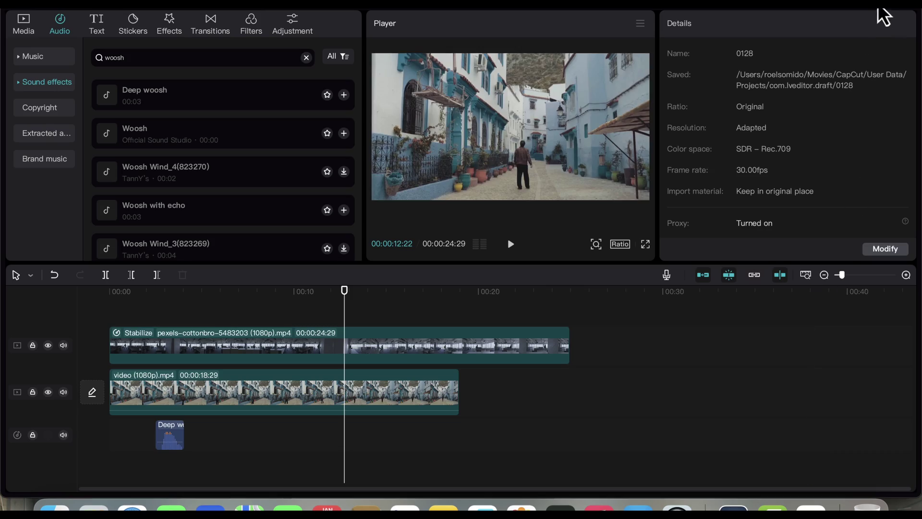
Export the edit titled 'Mask Transition' as a mov file.
{"action": "left_click", "coordinate": [879, 8]}
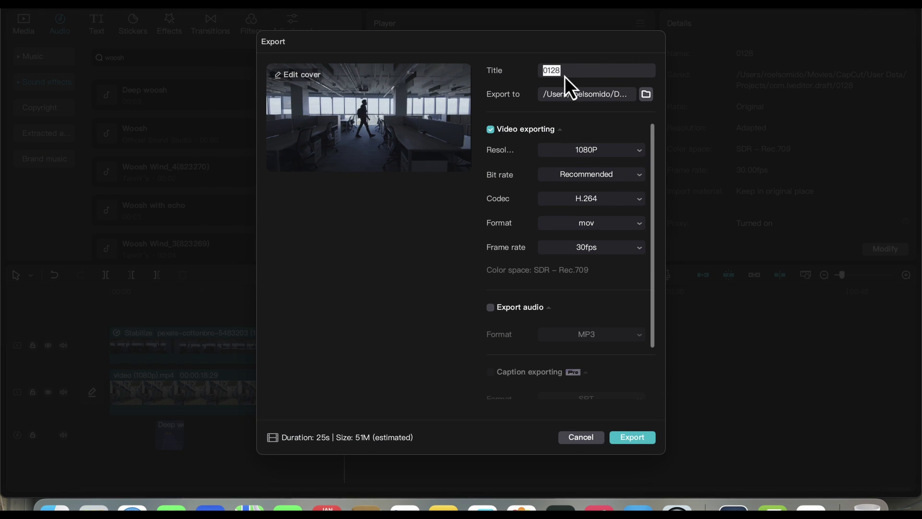
{"action": "type", "text": "Mask Transition"}
{"action": "left_click", "coordinate": [632, 437]}
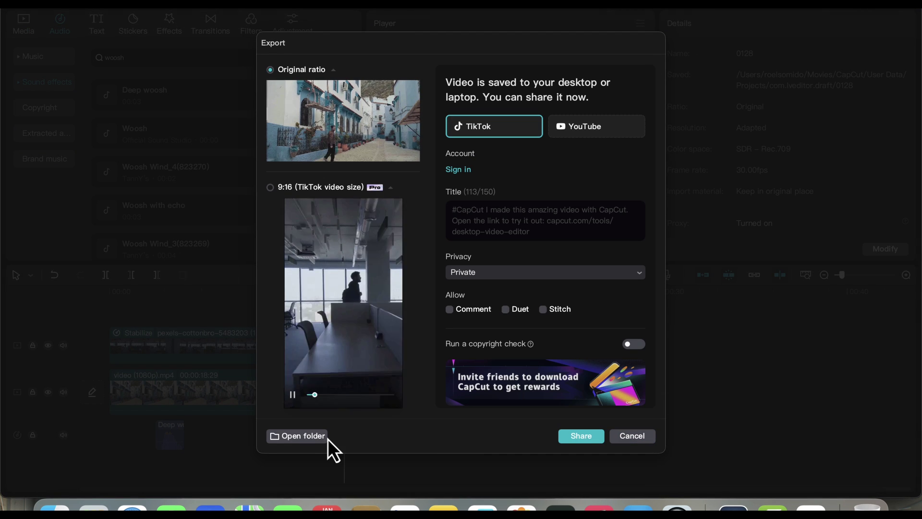
Preview Mask Transition.mov from the Desktop in Quick Look, replaying it from the start.
{"action": "left_click", "coordinate": [302, 436]}
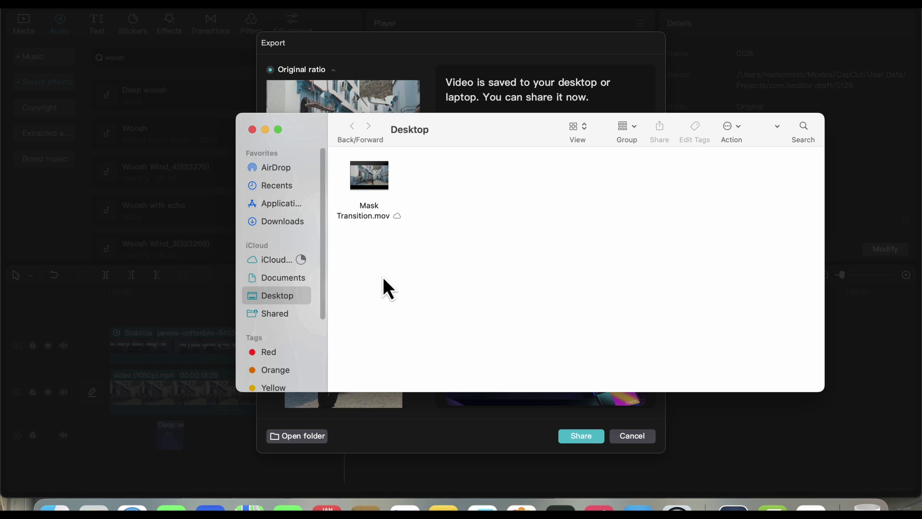
{"action": "left_click", "coordinate": [386, 186]}
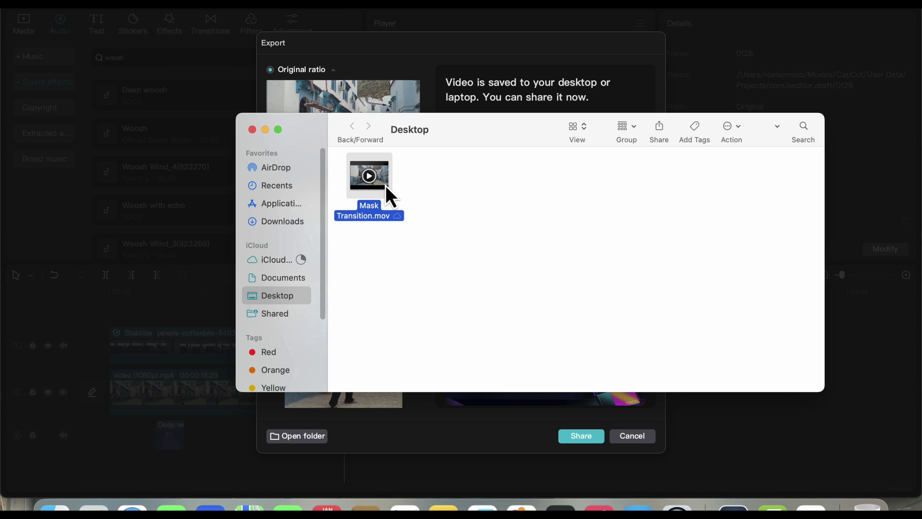
{"action": "key", "text": "space"}
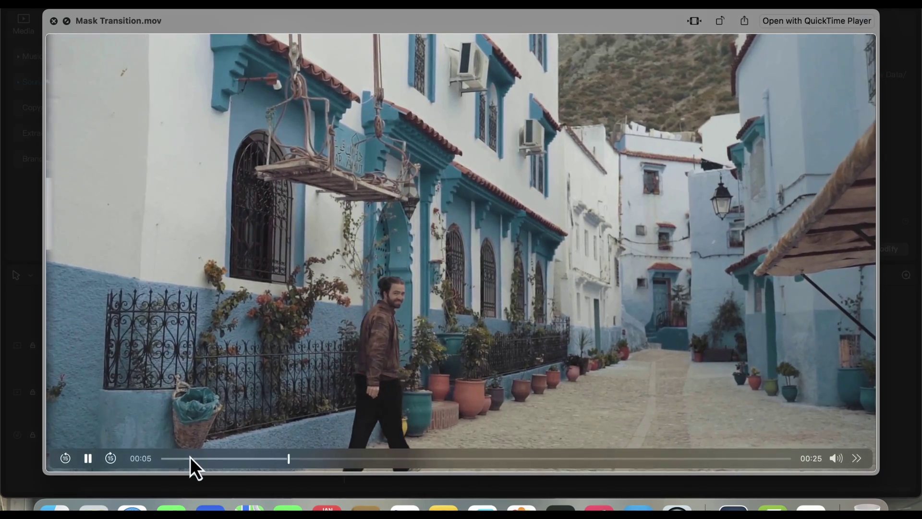
{"action": "left_click", "coordinate": [165, 460]}
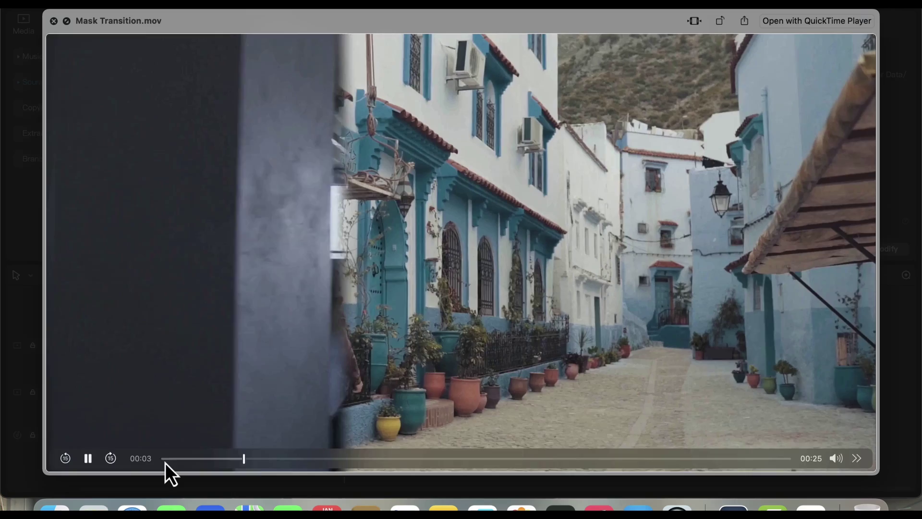
{"action": "left_click", "coordinate": [166, 459]}
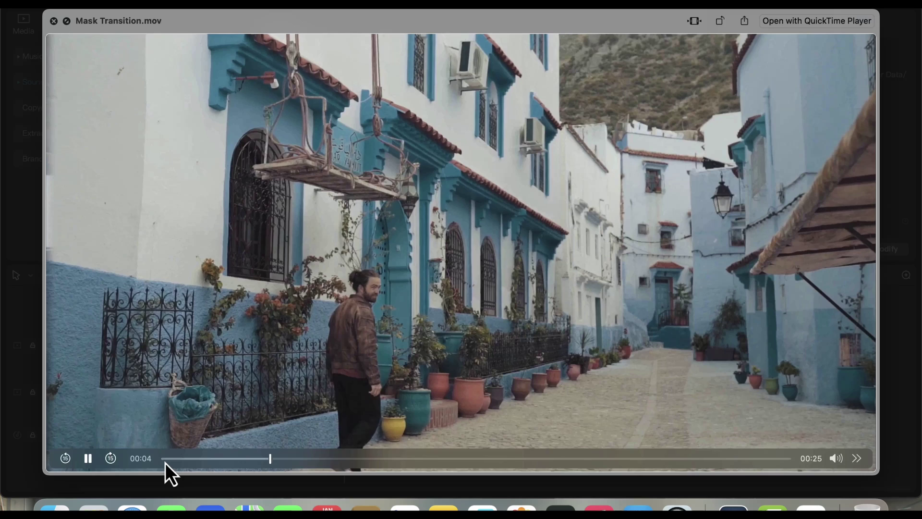
{"action": "left_click", "coordinate": [165, 459]}
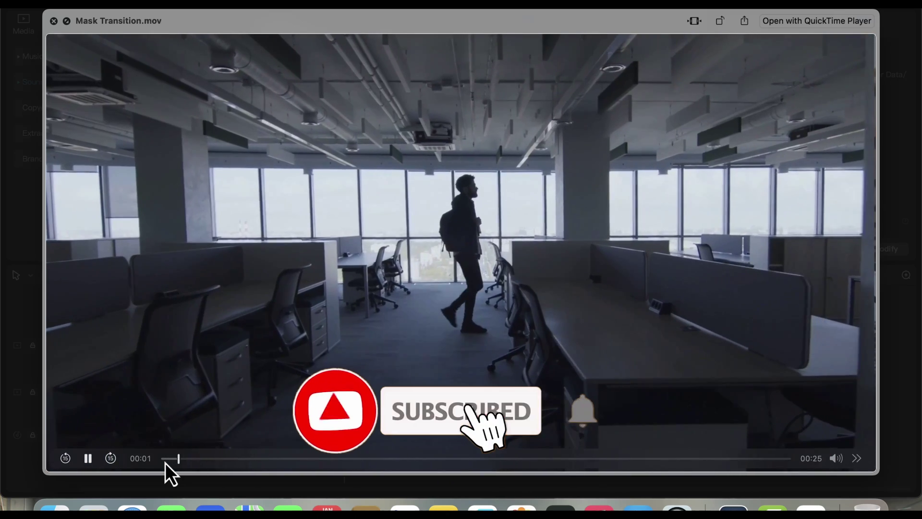